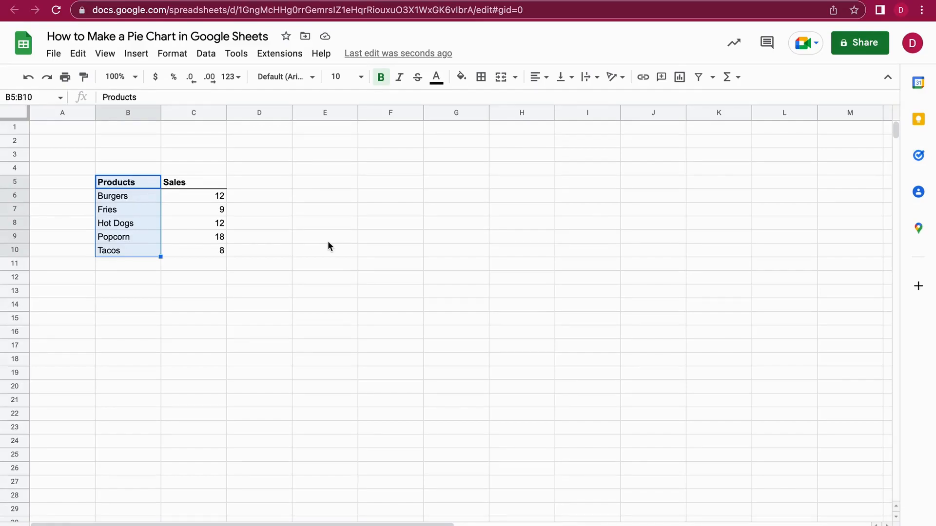
left_click(327, 241)
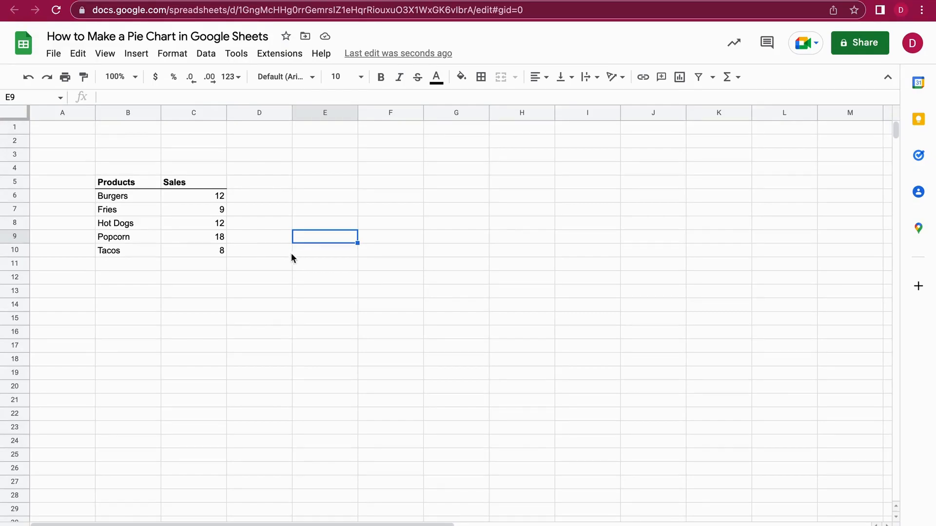
left_click(305, 250)
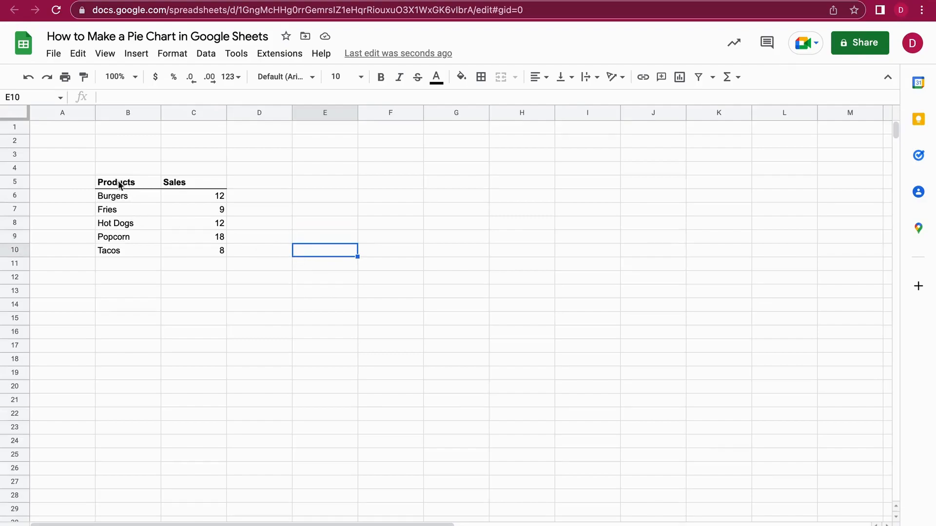
Insert a pie chart from the Products and Sales data in B5:C10 and move it beside the table
left_click_drag(122, 184, 197, 250)
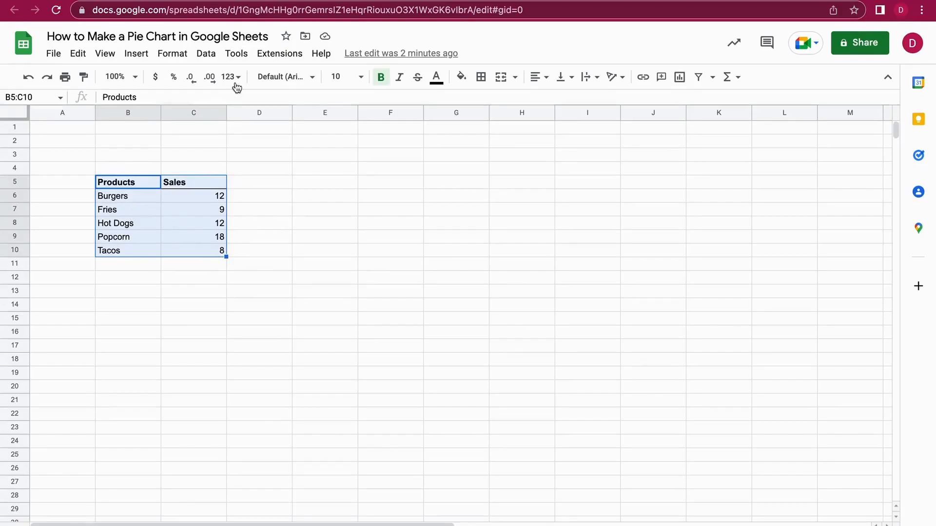
left_click(143, 56)
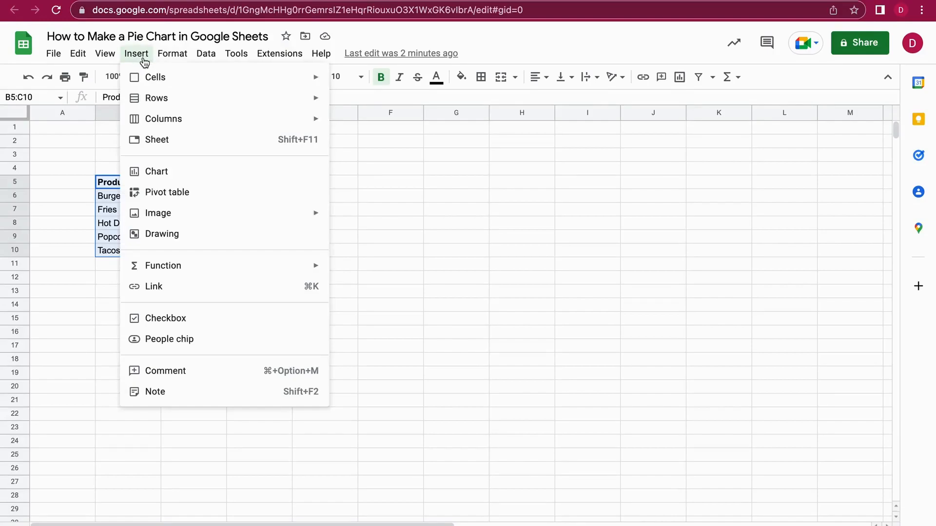
left_click(198, 175)
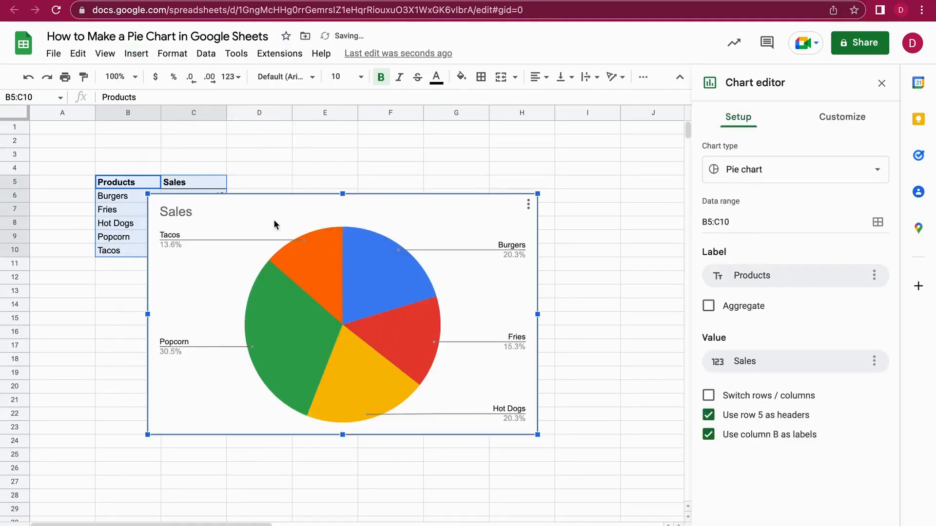
left_click_drag(270, 219, 373, 179)
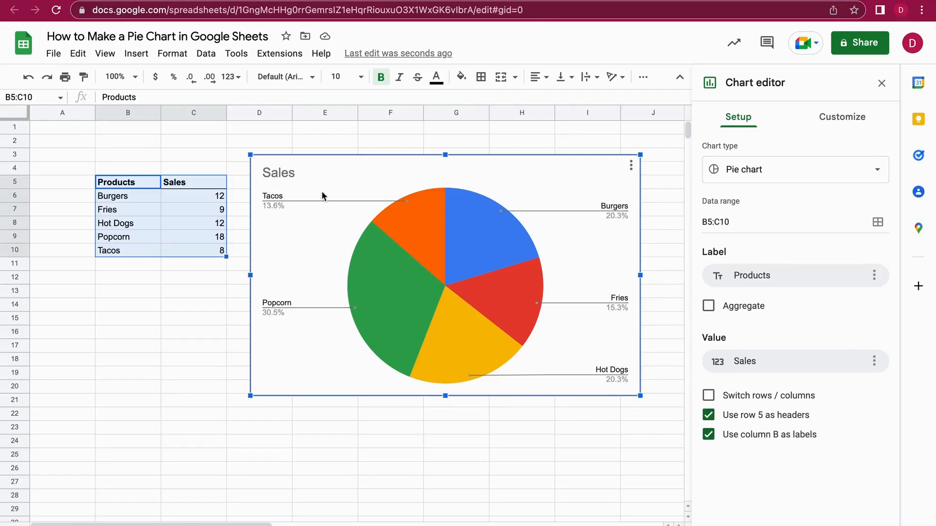
left_click(278, 204)
Change the Sales chart's type to a doughnut chart
left_click(874, 174)
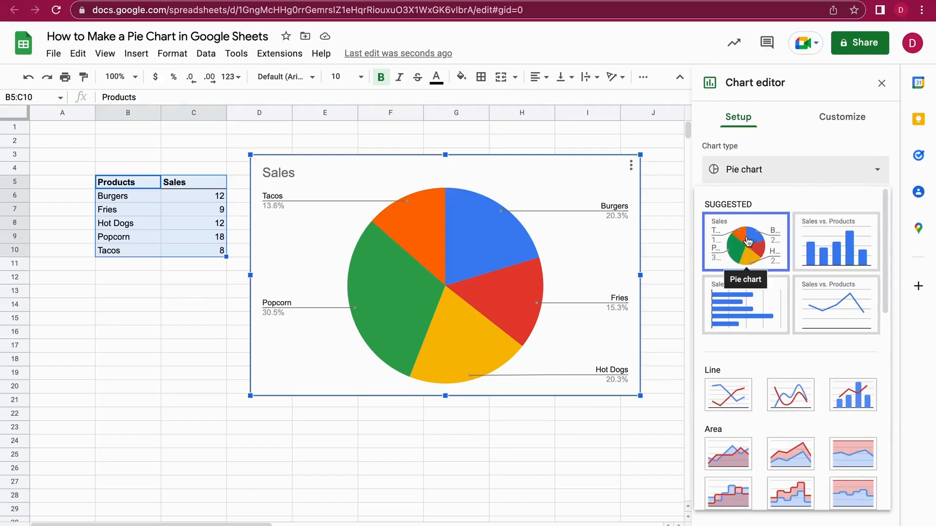
scroll(743, 243, "down", 5)
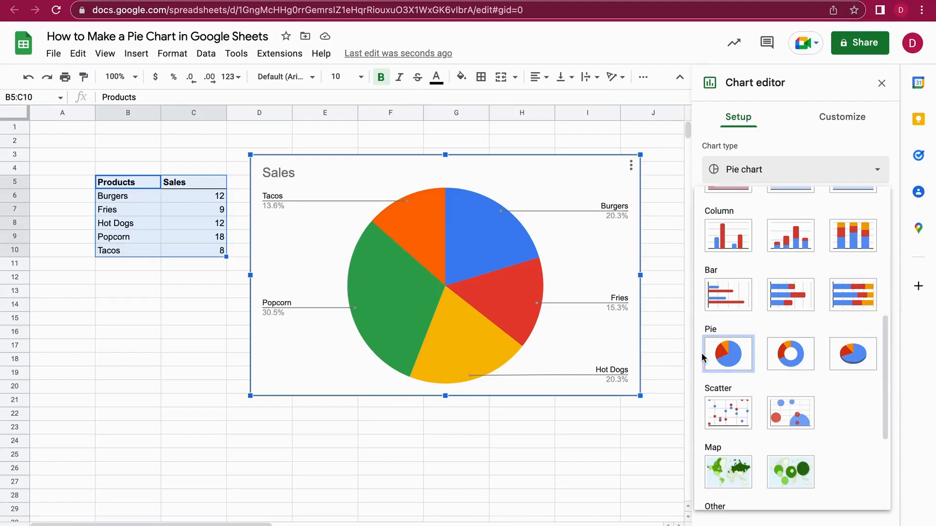
left_click(790, 360)
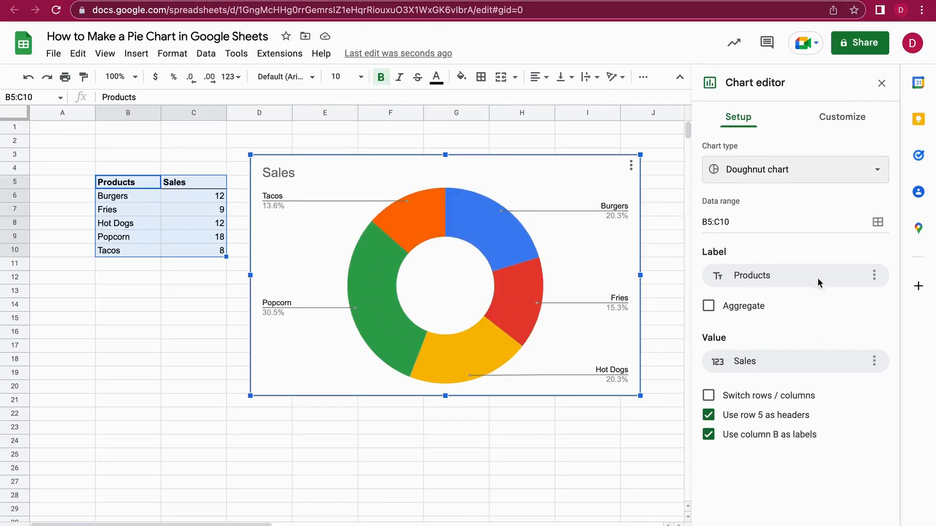
Change the Sales chart's type to a 3D pie chart
double_click(534, 288)
left_click(737, 117)
left_click(787, 170)
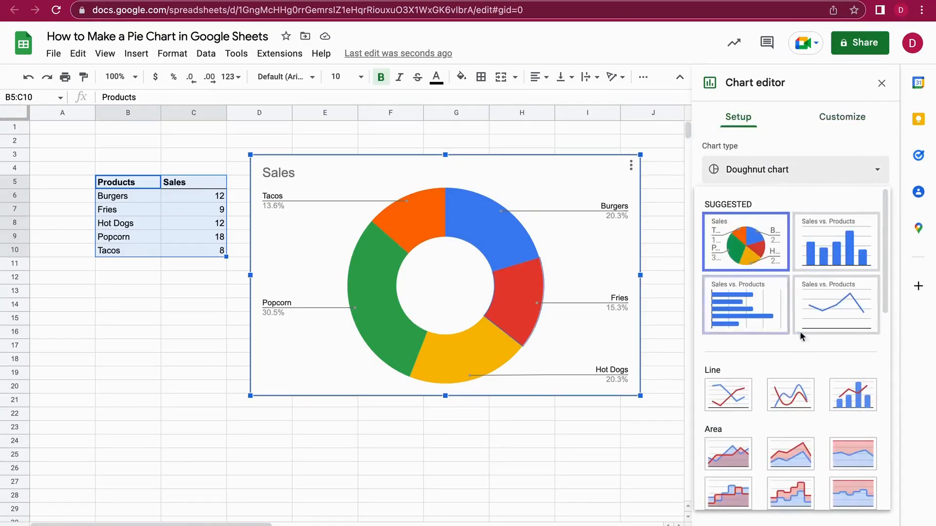
scroll(753, 337, "down", 5)
scroll(753, 336, "down", 6)
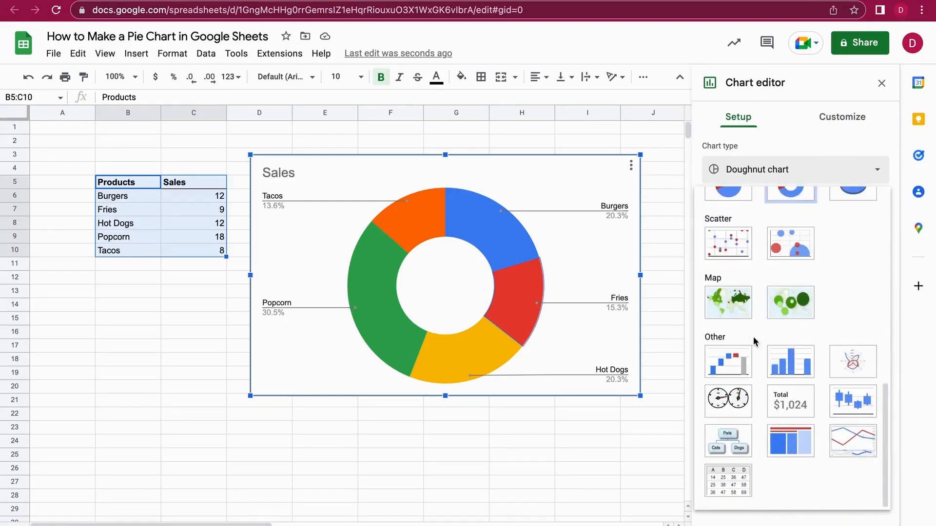
scroll(753, 336, "up", 2)
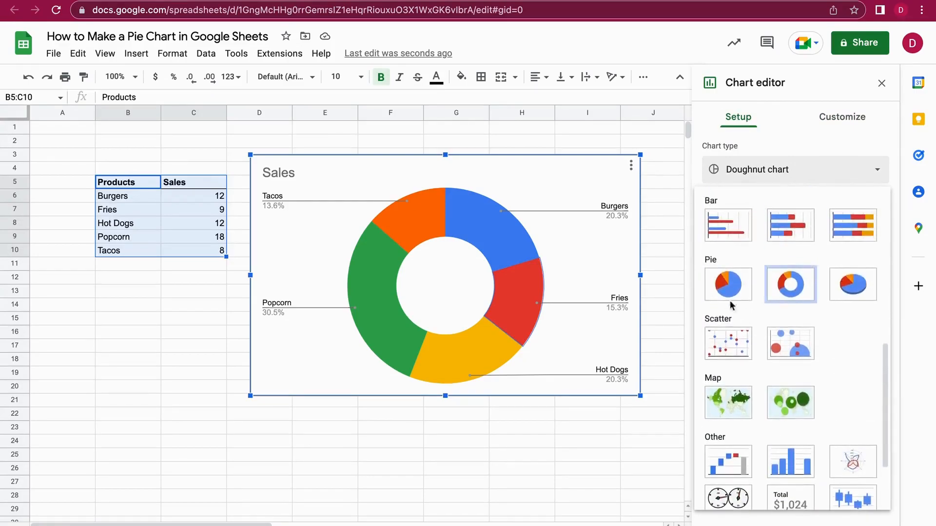
left_click(849, 291)
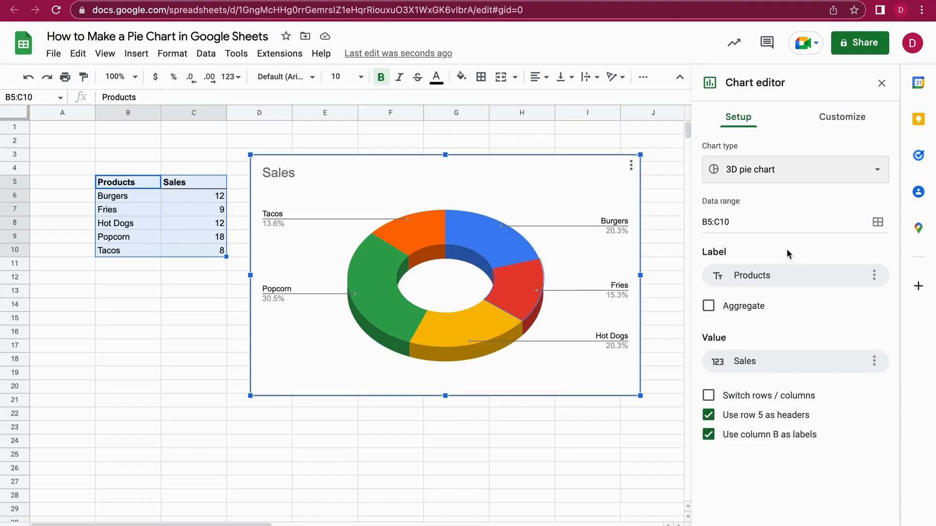
Try a 25% donut hole on the 3D pie chart and settle on 0% for a solid pie
left_click(841, 123)
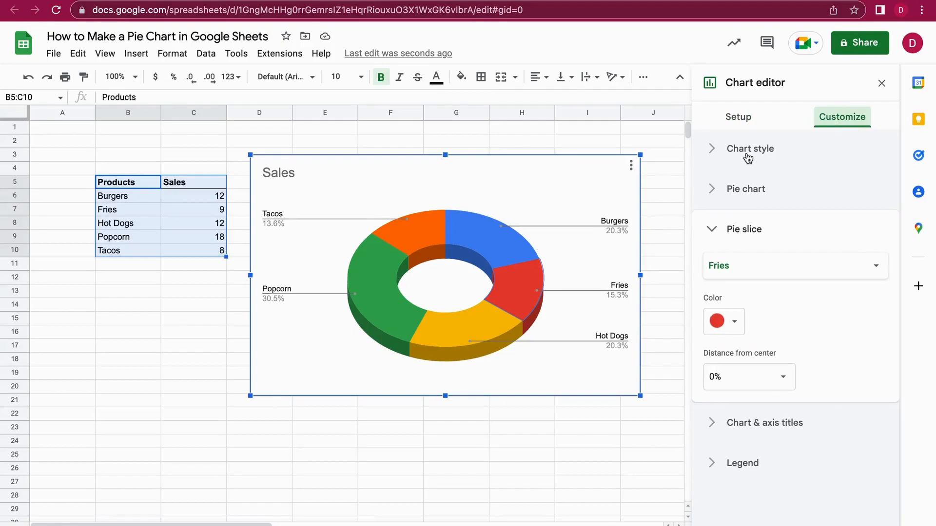
left_click(743, 191)
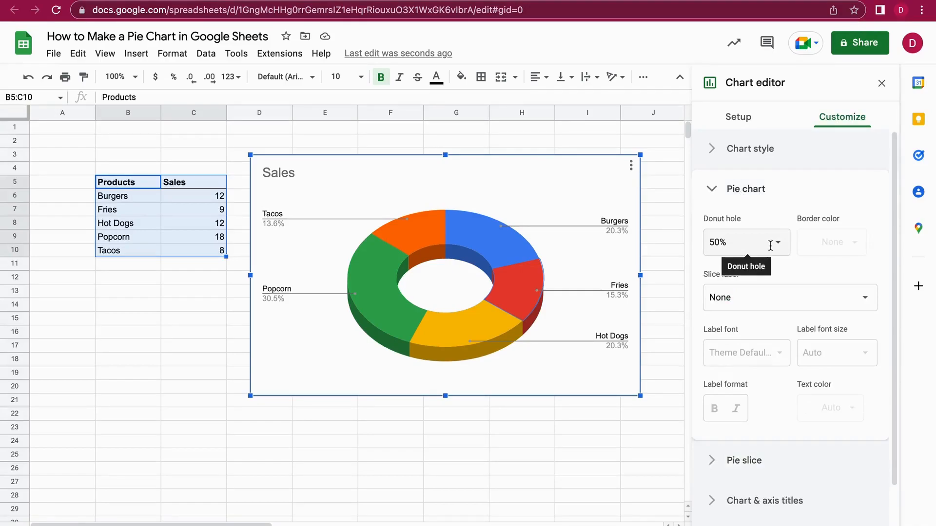
left_click(775, 244)
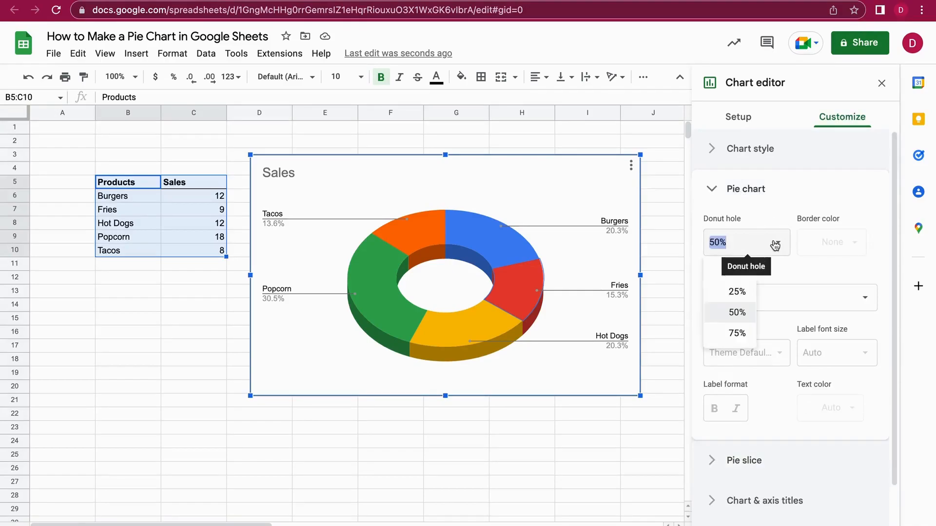
left_click(738, 294)
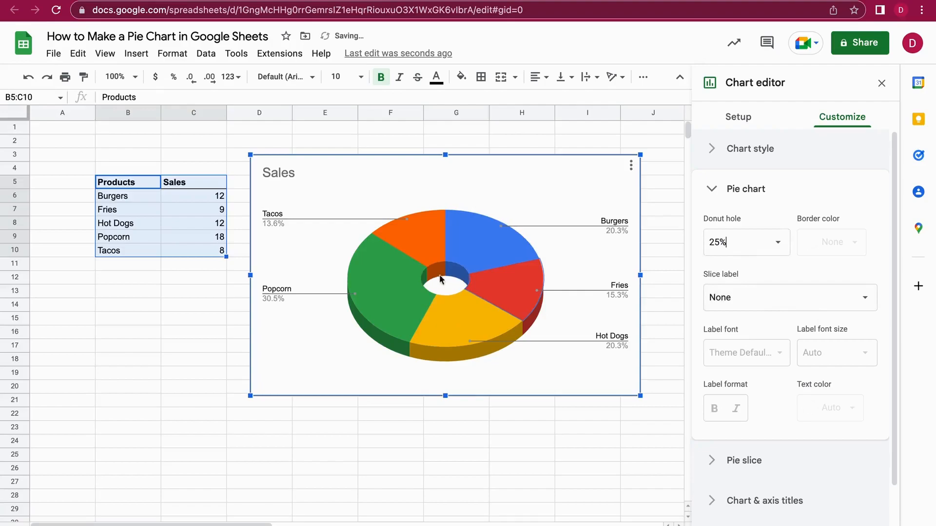
left_click(779, 244)
left_click(731, 271)
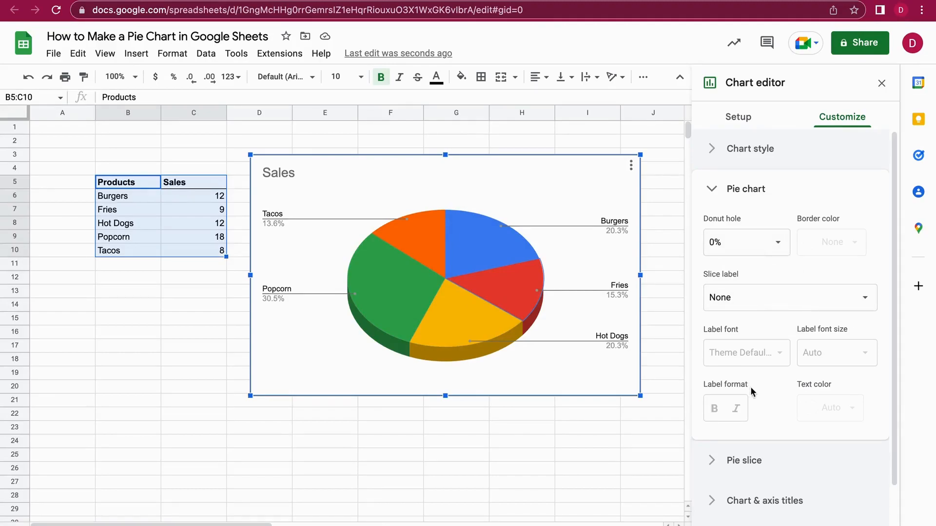
Try Value, Percentage, and Value and Percentage as the slice labels and return the setting to None
scroll(750, 390, "down", 1)
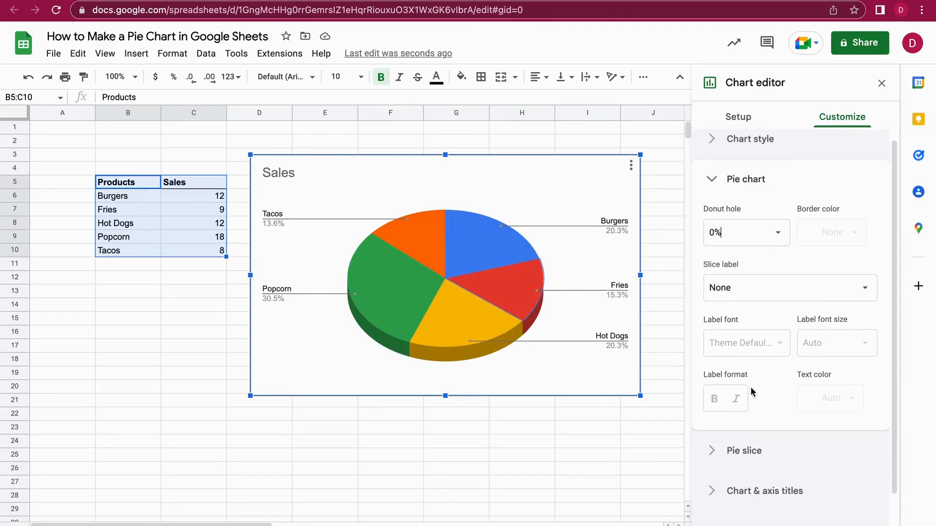
left_click(808, 298)
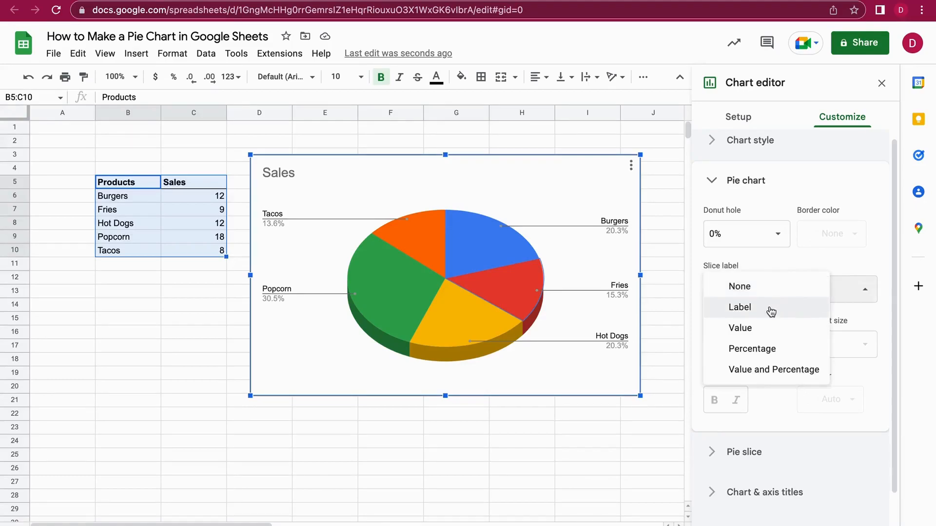
left_click(776, 334)
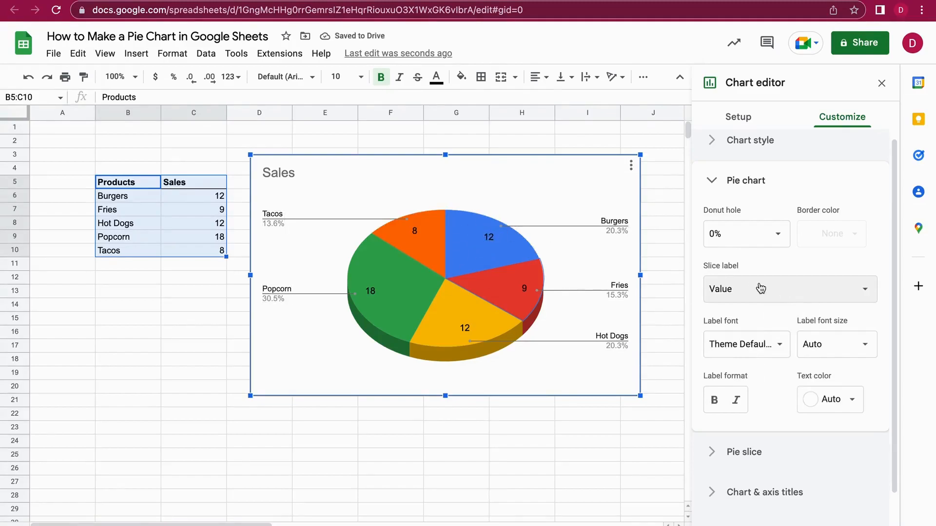
left_click(776, 293)
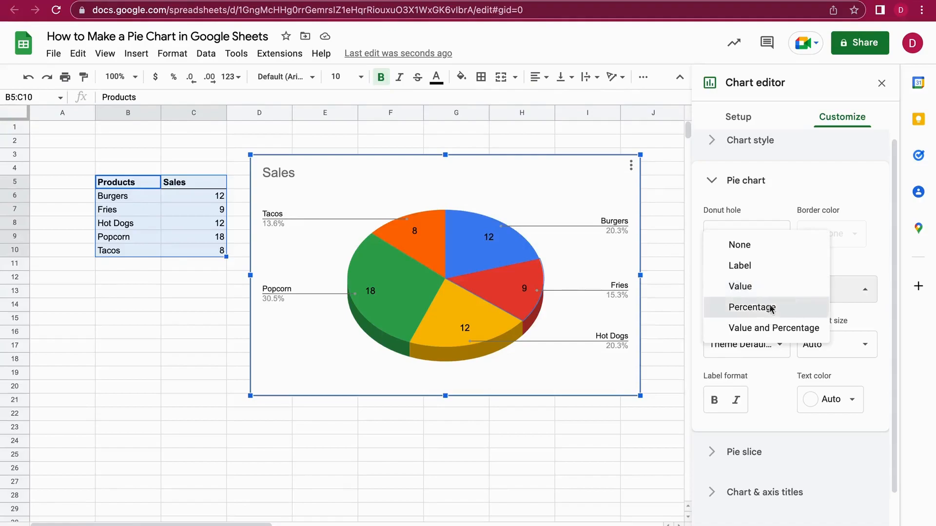
left_click(777, 307)
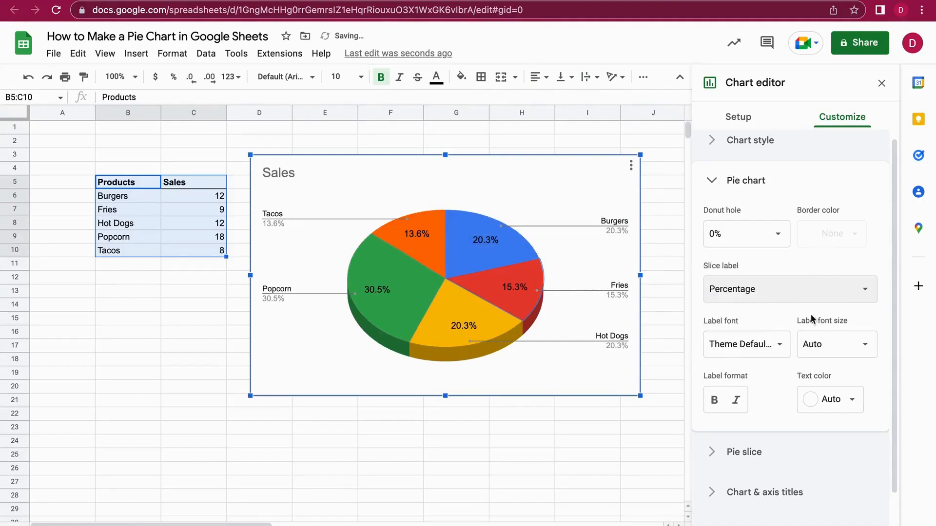
left_click(788, 292)
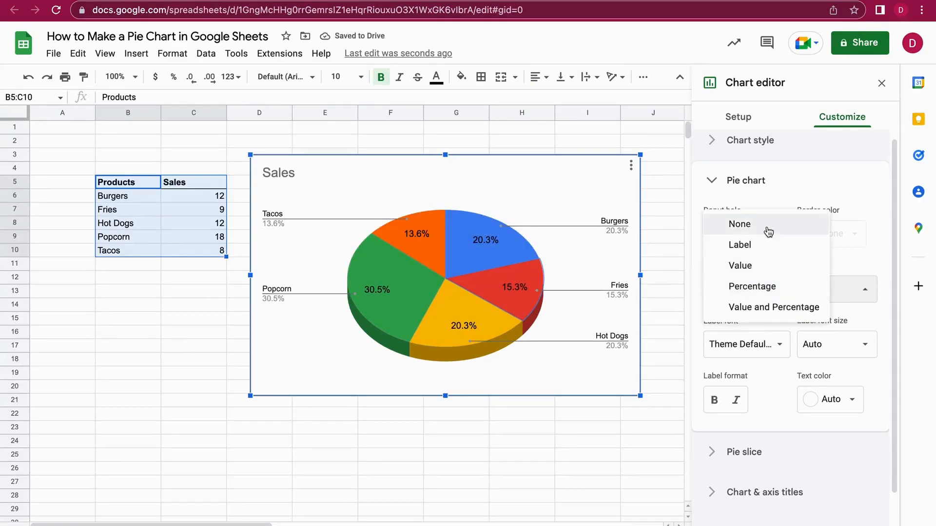
left_click(757, 306)
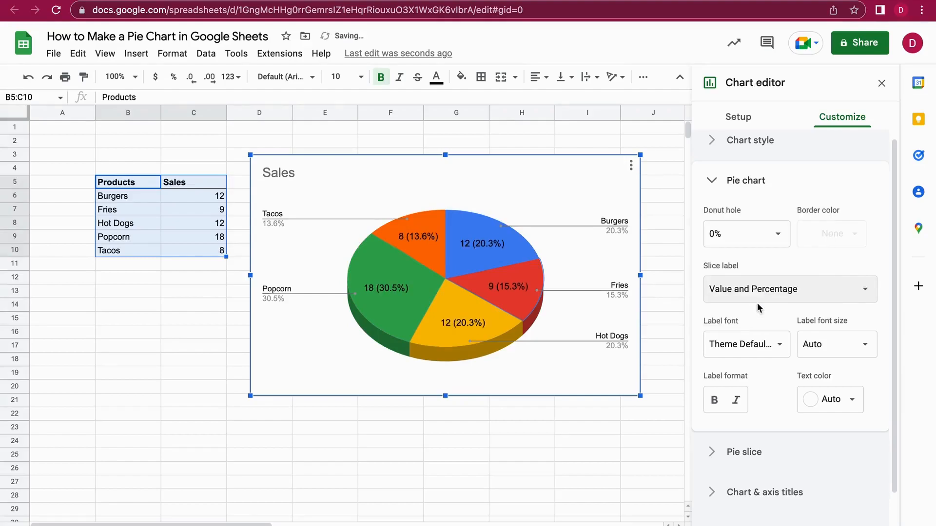
left_click(787, 297)
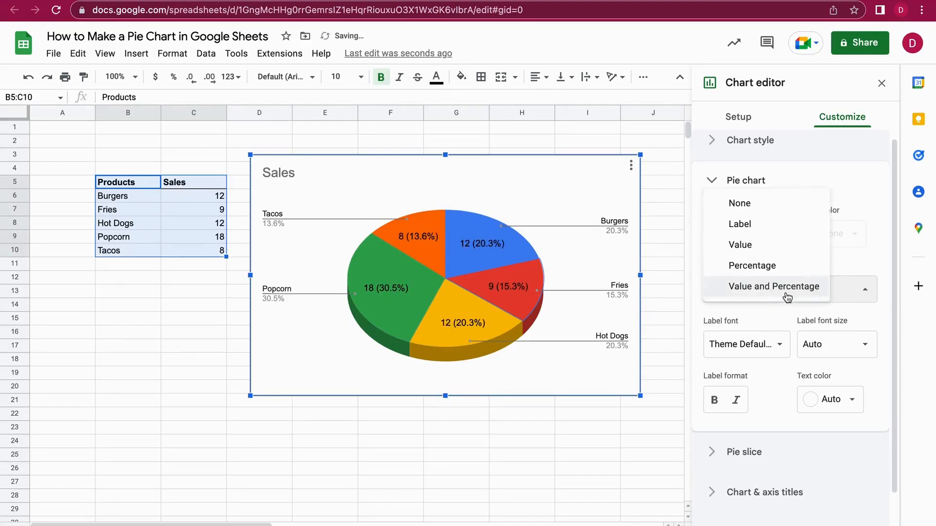
left_click(760, 213)
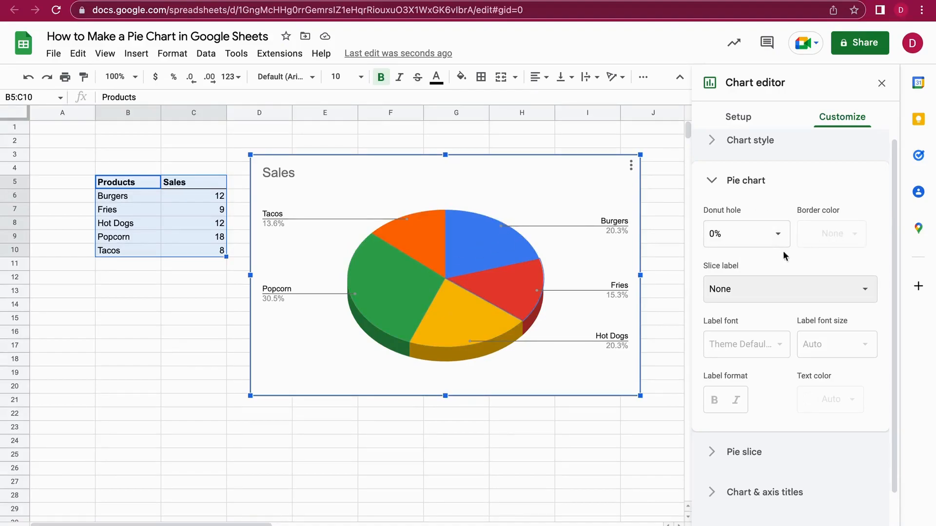
Set the Popcorn slice's distance from center to 25%
left_click(712, 182)
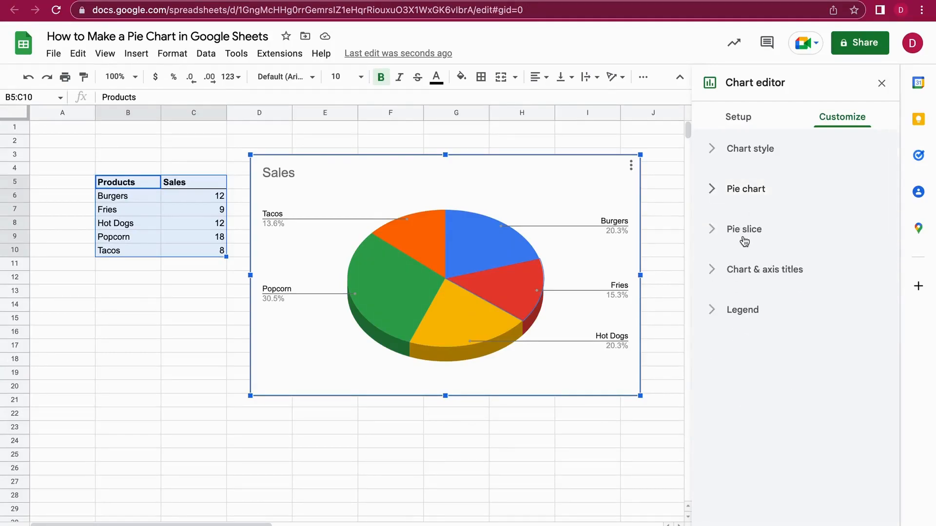
left_click(743, 233)
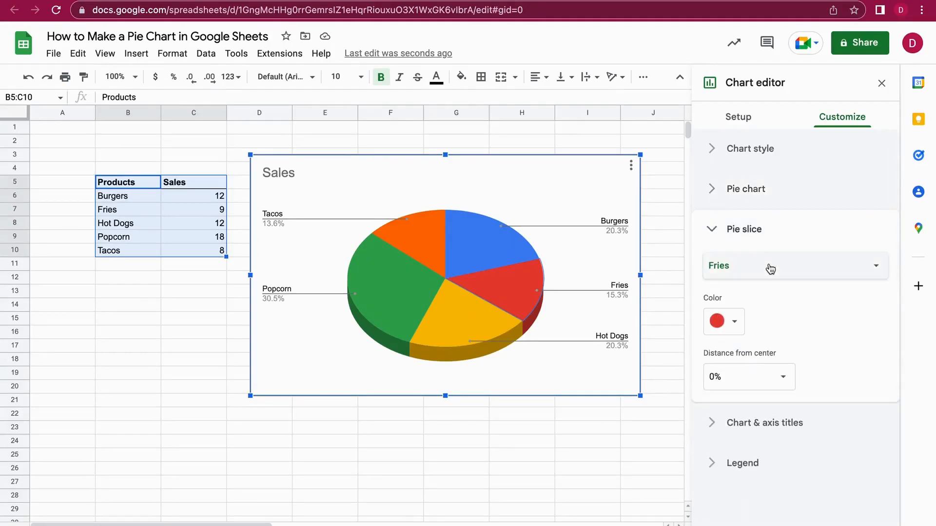
left_click(829, 273)
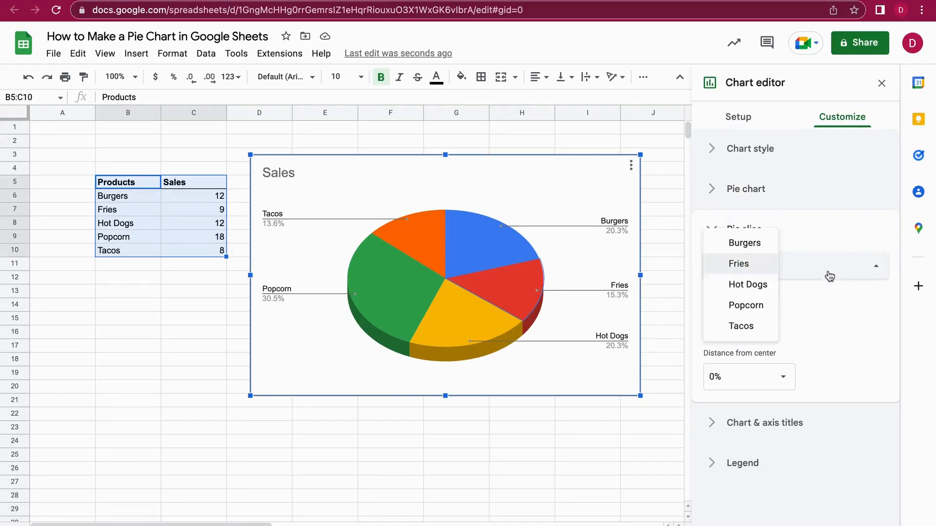
left_click(748, 306)
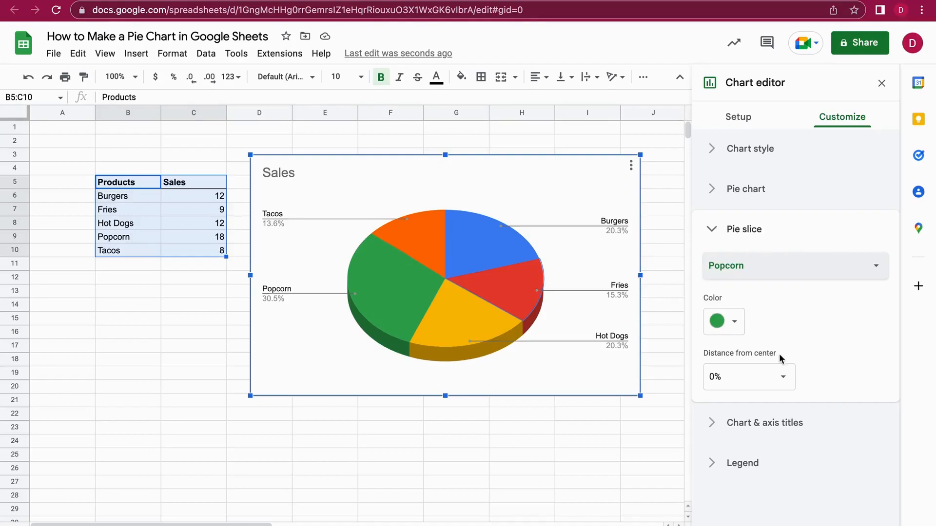
left_click(782, 379)
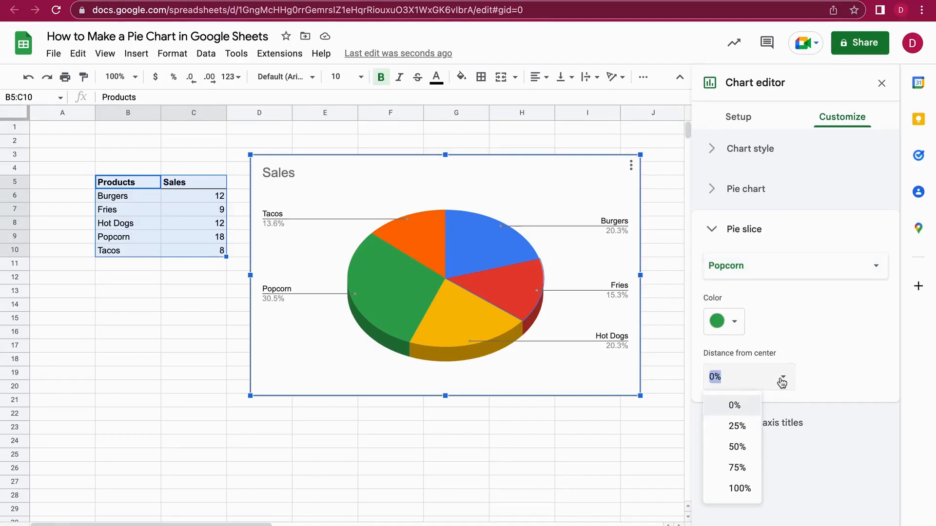
left_click(742, 427)
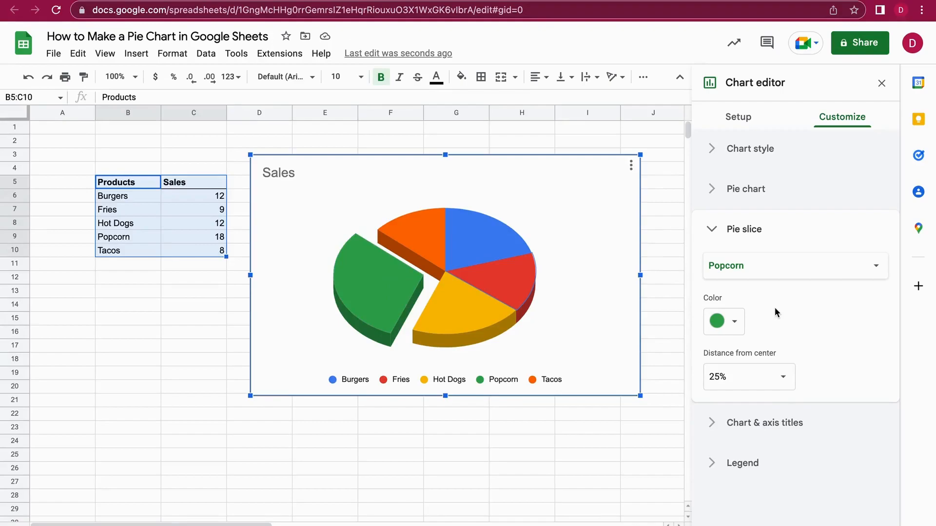
Change the pie chart's title to "October Sales"
left_click(779, 428)
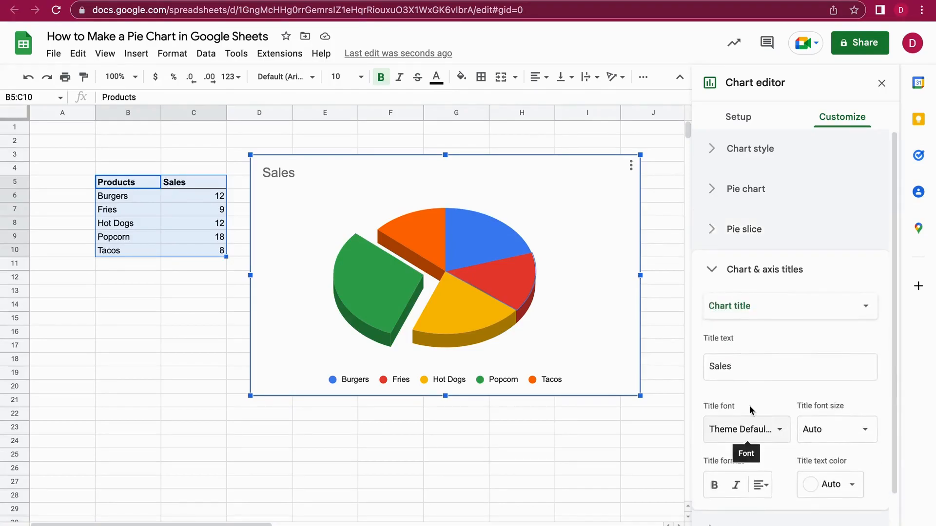
left_click(739, 367)
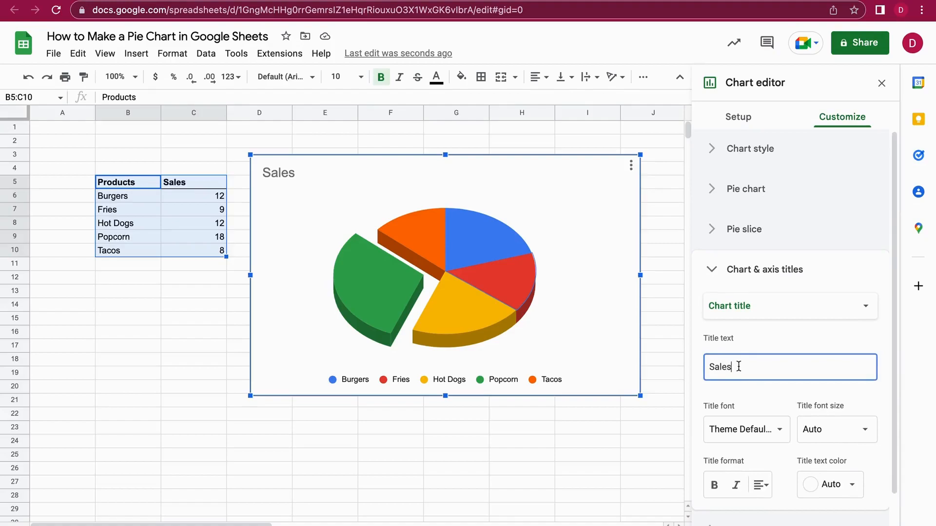
left_click(709, 368)
type("October")
left_click(756, 394)
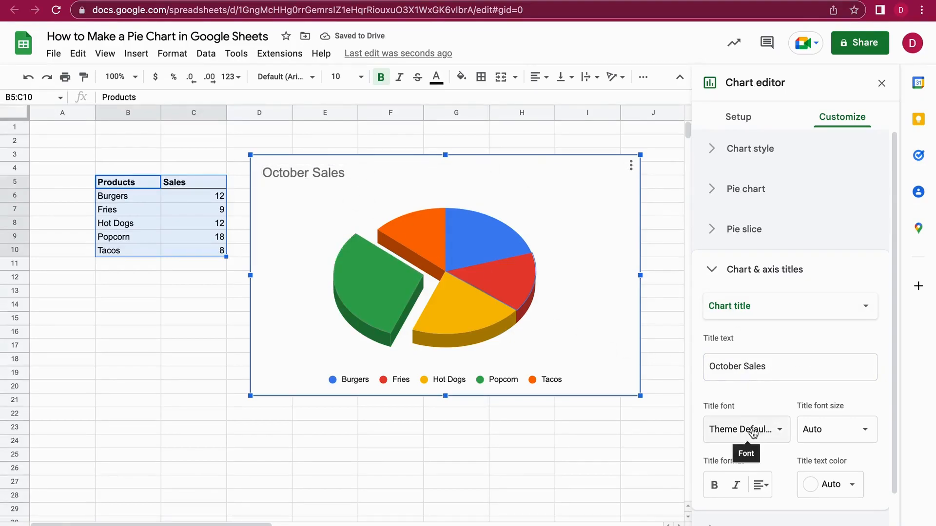
Review the chart's legend settings for position, font, size, format and text color
scroll(780, 382, "down", 2)
scroll(780, 382, "up", 1)
left_click(726, 258)
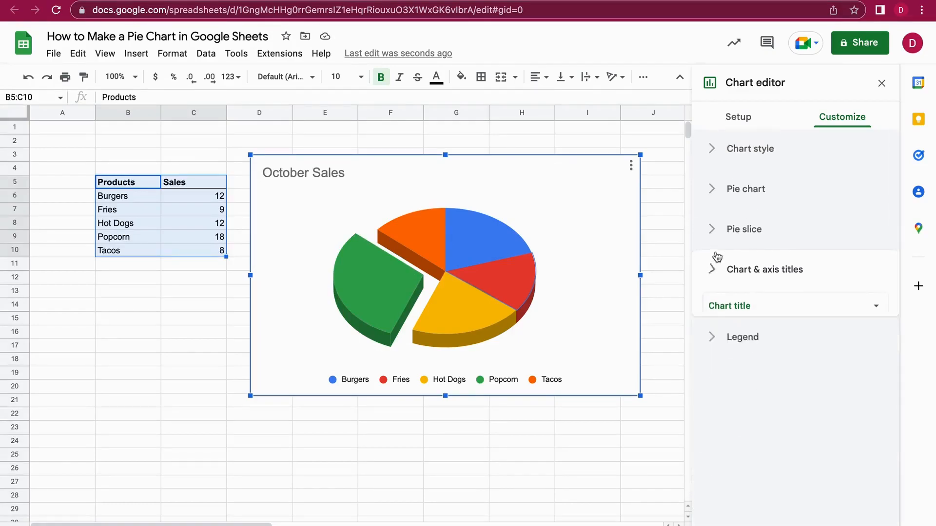
left_click(712, 307)
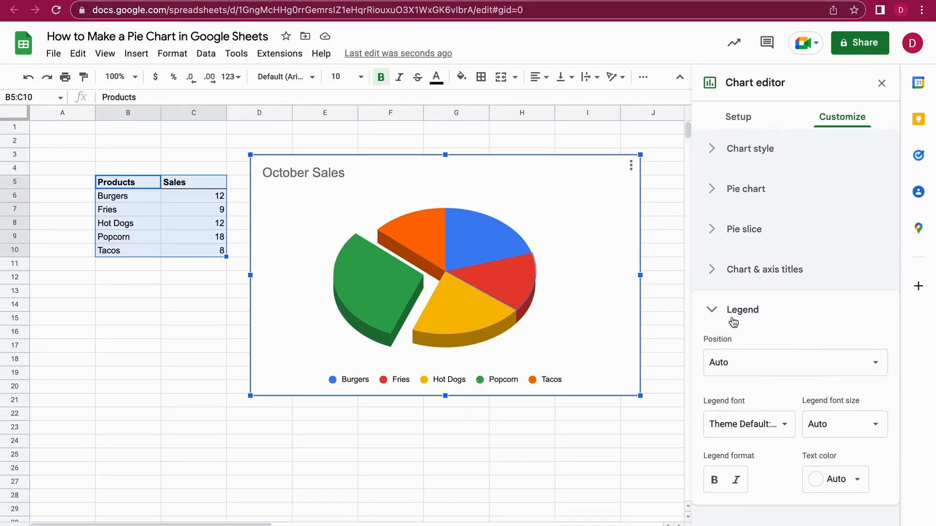
left_click(713, 310)
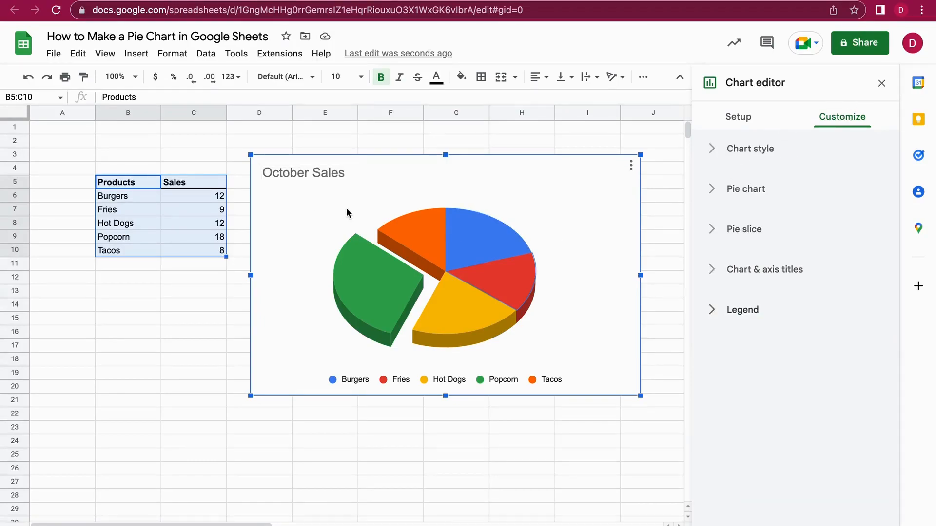
Finish editing the October Sales chart and delete it from the sheet
left_click(886, 85)
key("Delete")
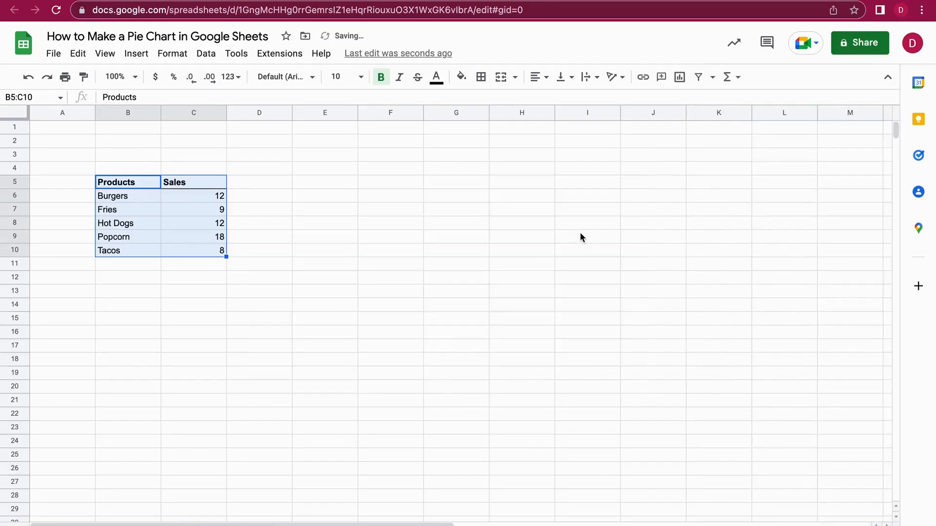
Insert a new chart with the empty cell E7 selected and set its type to a standard pie chart
left_click(340, 211)
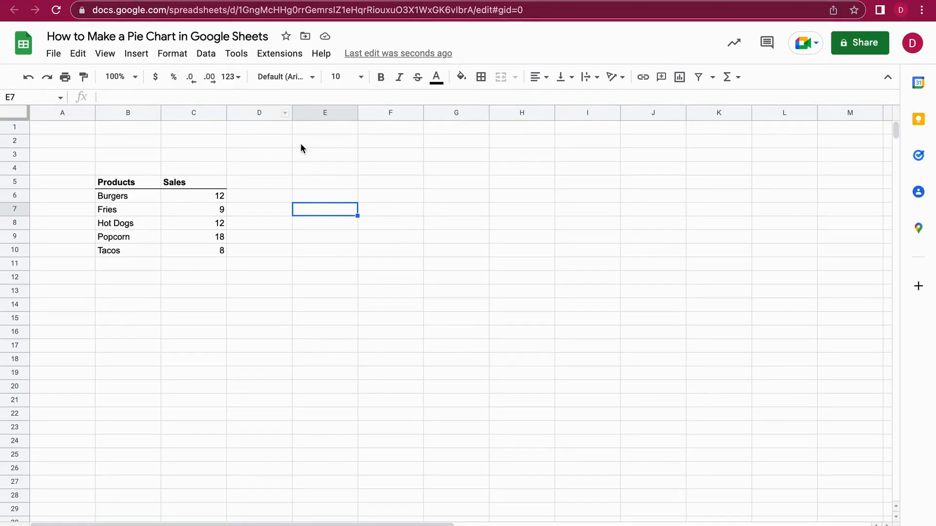
left_click(139, 54)
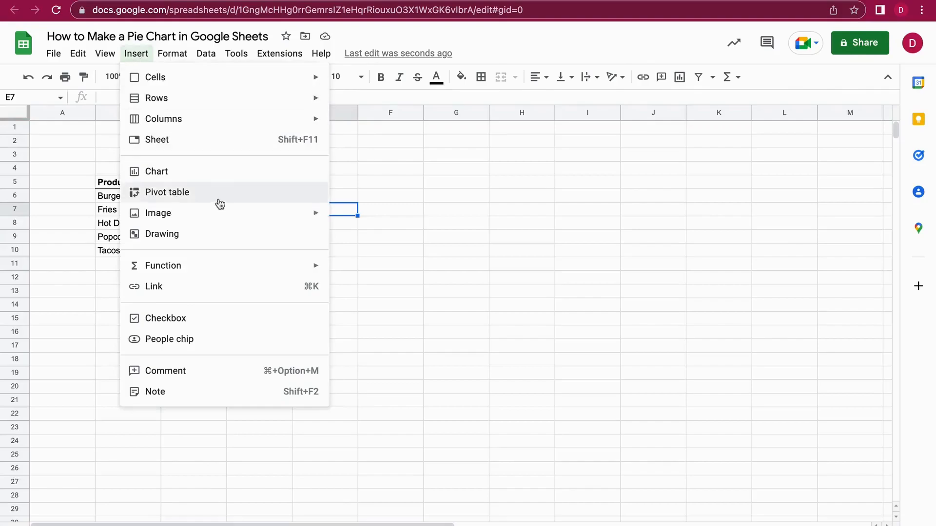
left_click(200, 180)
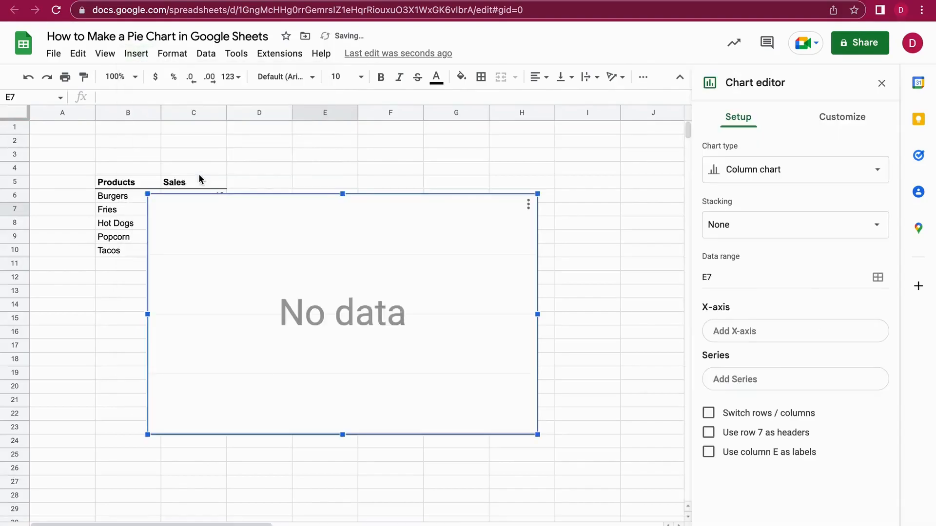
left_click(788, 172)
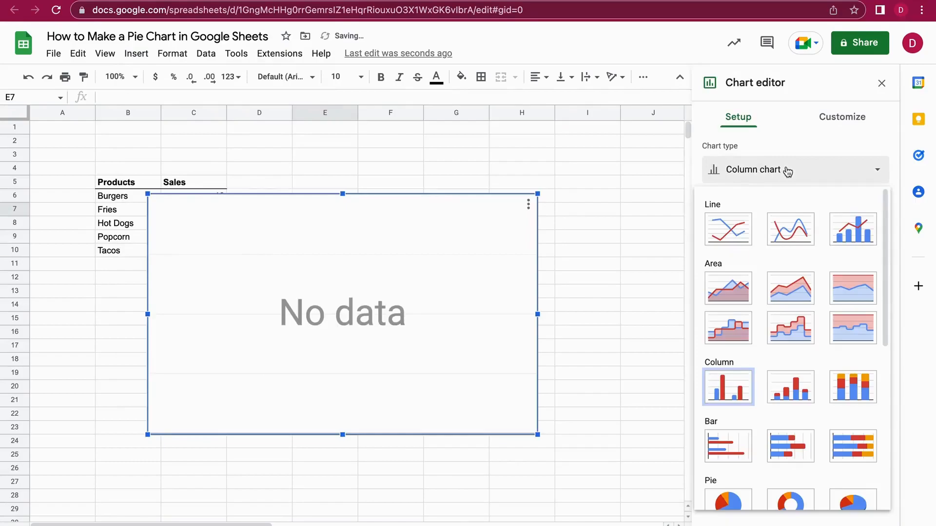
scroll(770, 345, "down", 1)
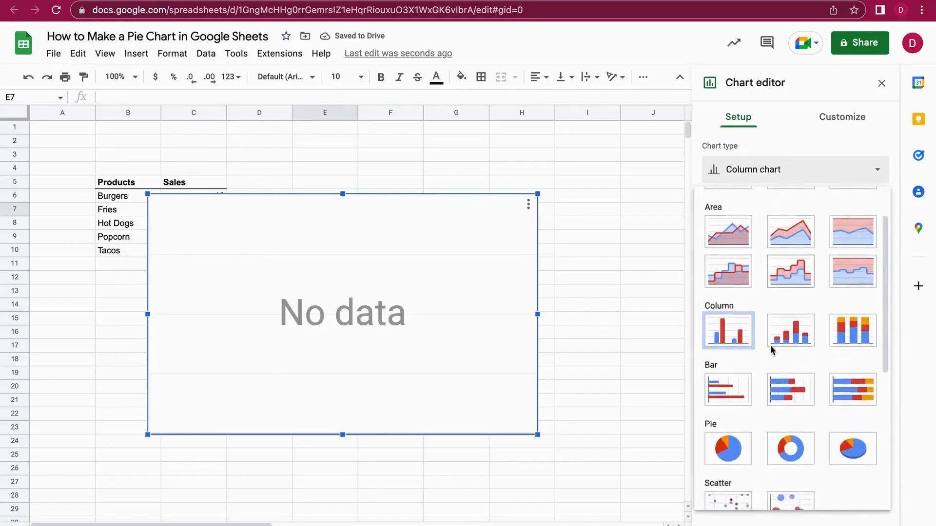
scroll(770, 345, "down", 1)
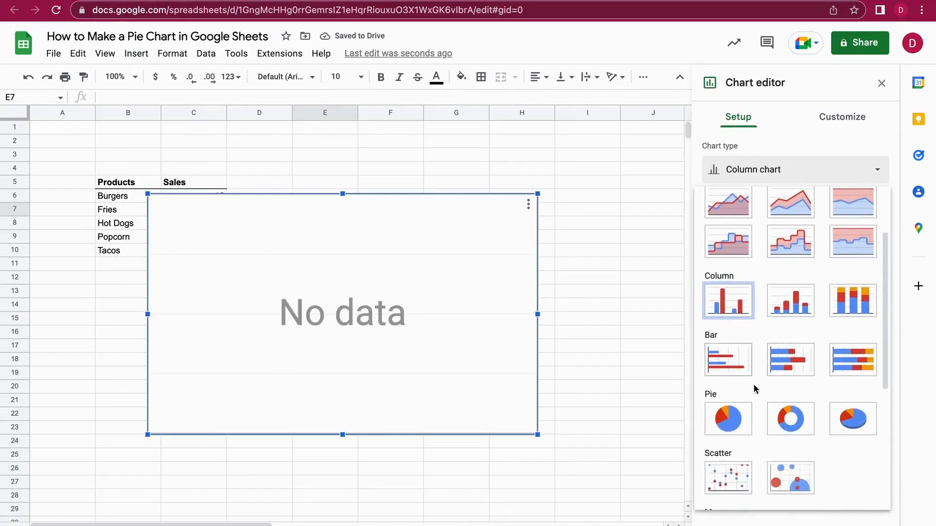
left_click(735, 420)
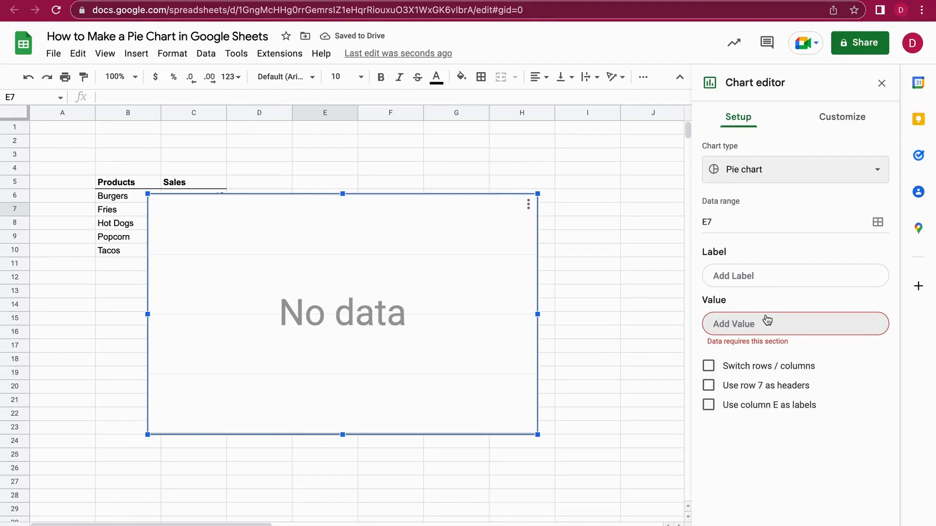
Move the empty chart off the product table and set its value range to the Sales column, C5:C10
left_click(790, 325)
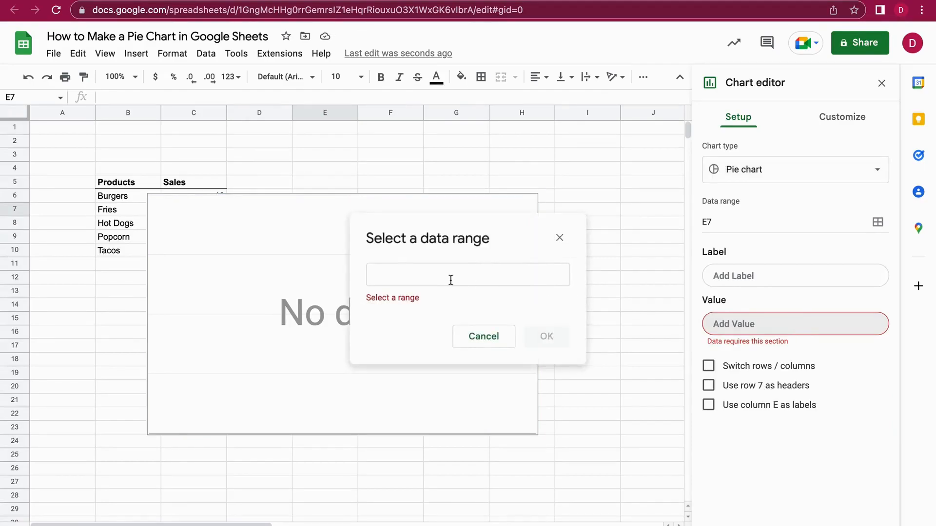
left_click(298, 209)
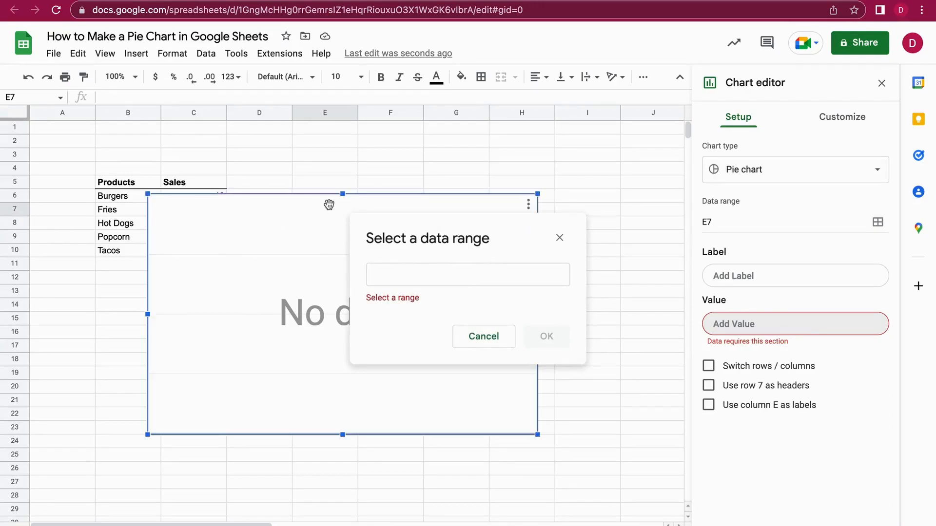
left_click_drag(276, 217, 393, 197)
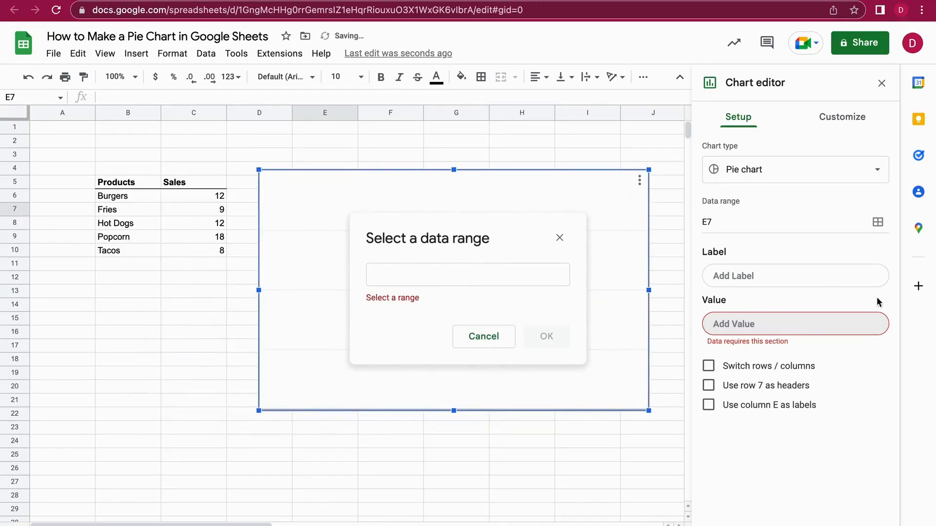
left_click_drag(199, 183, 209, 247)
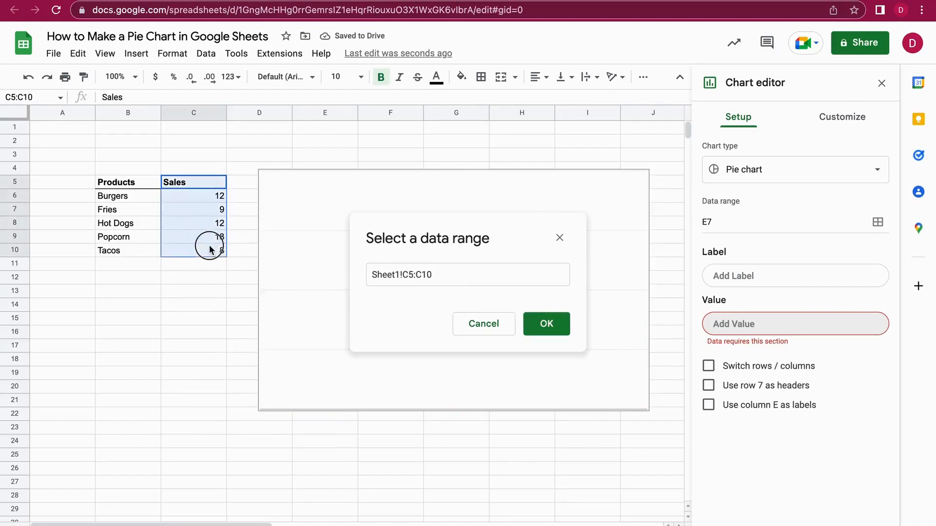
left_click(545, 331)
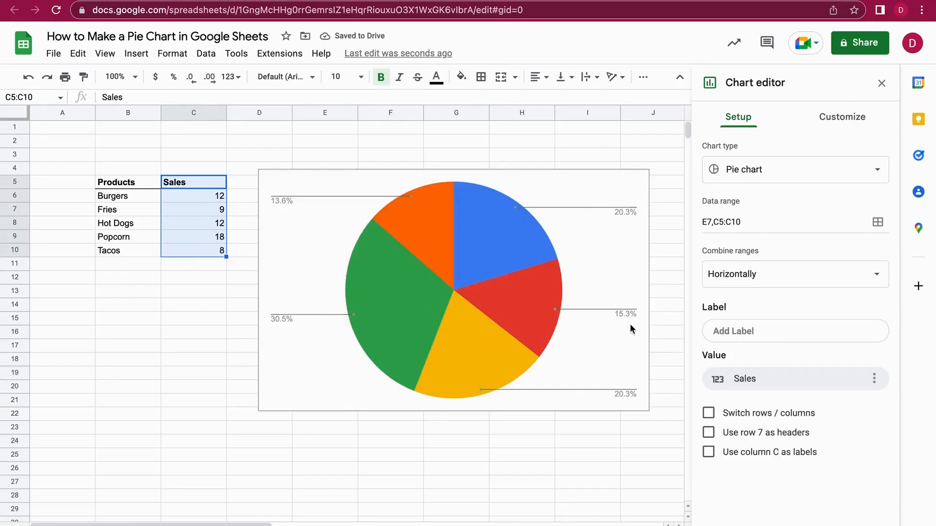
Set the pie chart's label range to the Products column, B5:B10
left_click(794, 336)
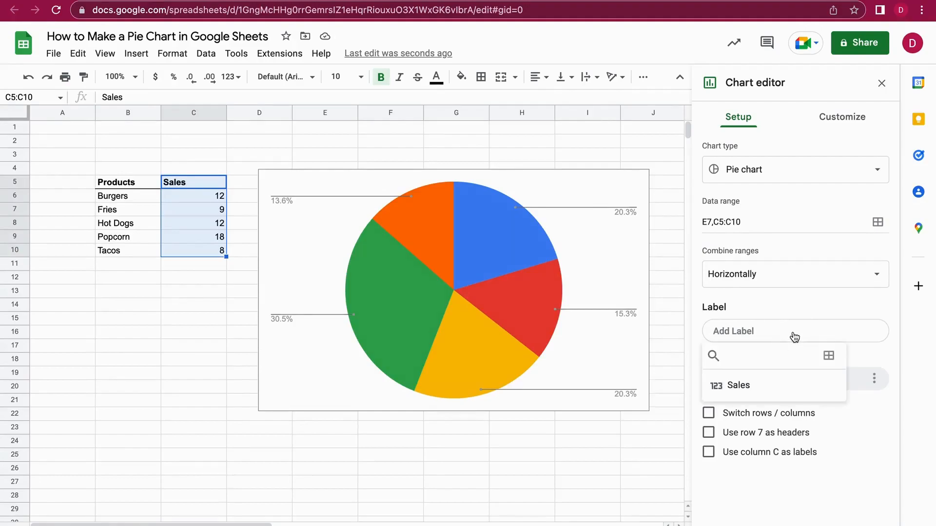
left_click(829, 357)
left_click_drag(132, 185, 134, 253)
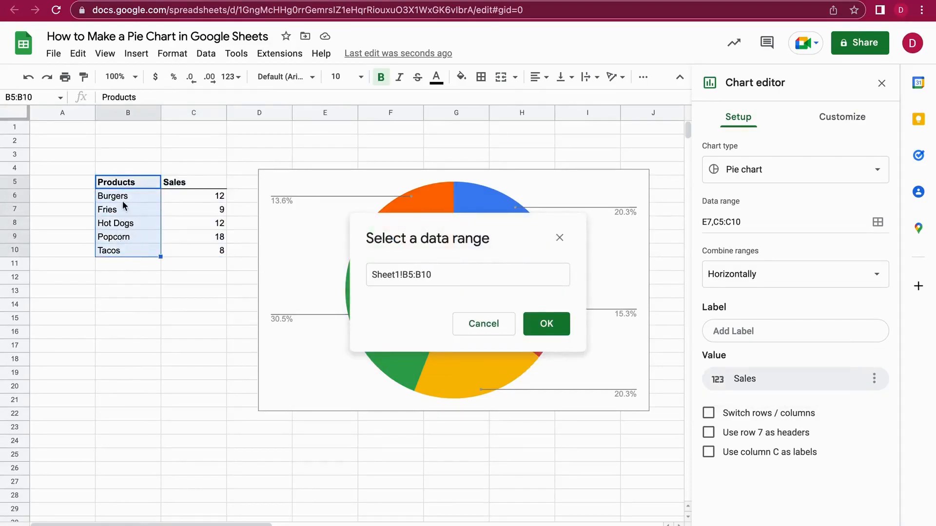
left_click(556, 330)
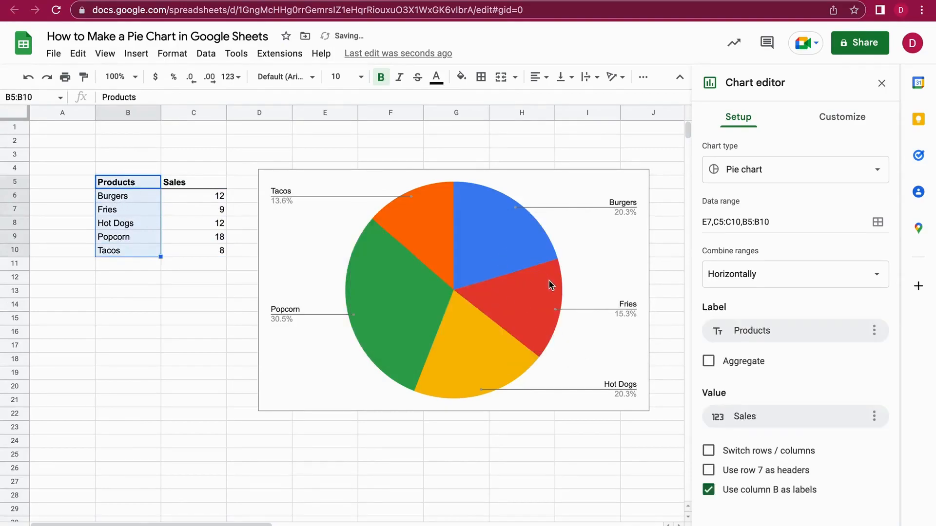